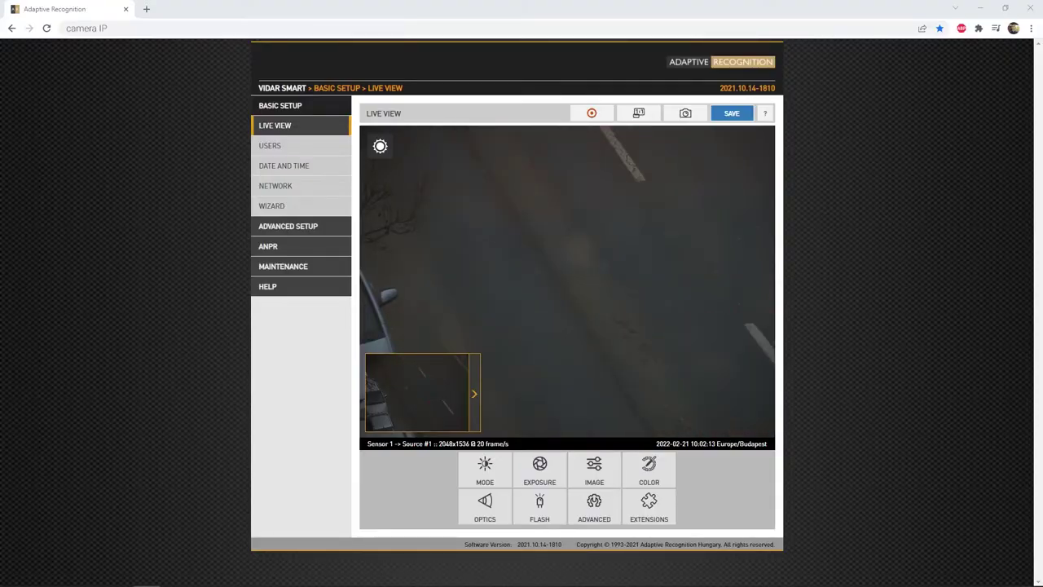
Step: Expand the Advanced Setup section in the sidebar
left_click(287, 225)
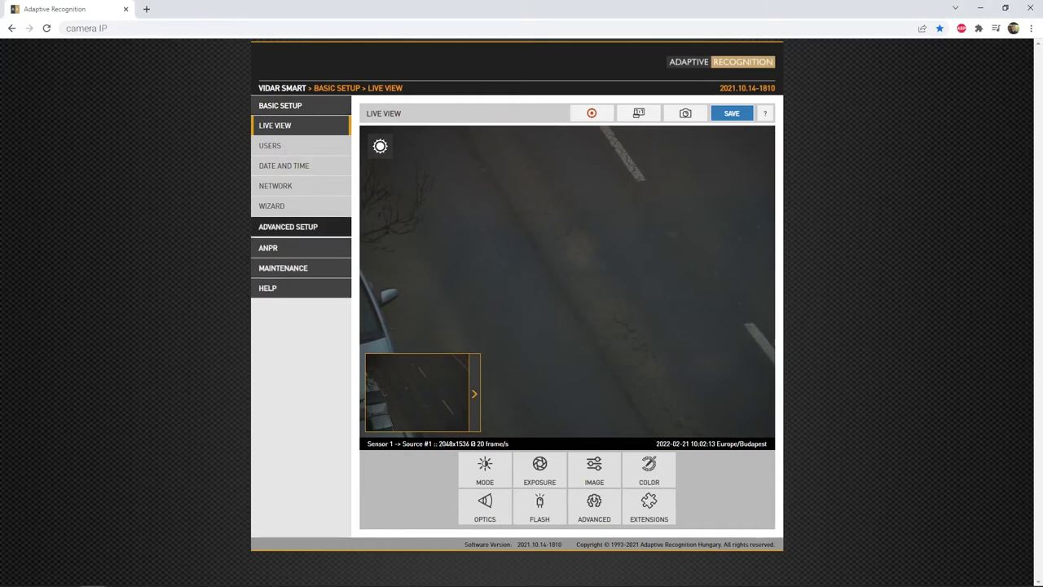
Step: Open Event Manager and choose Plate Finder as the first slot's trigger type
left_click(287, 185)
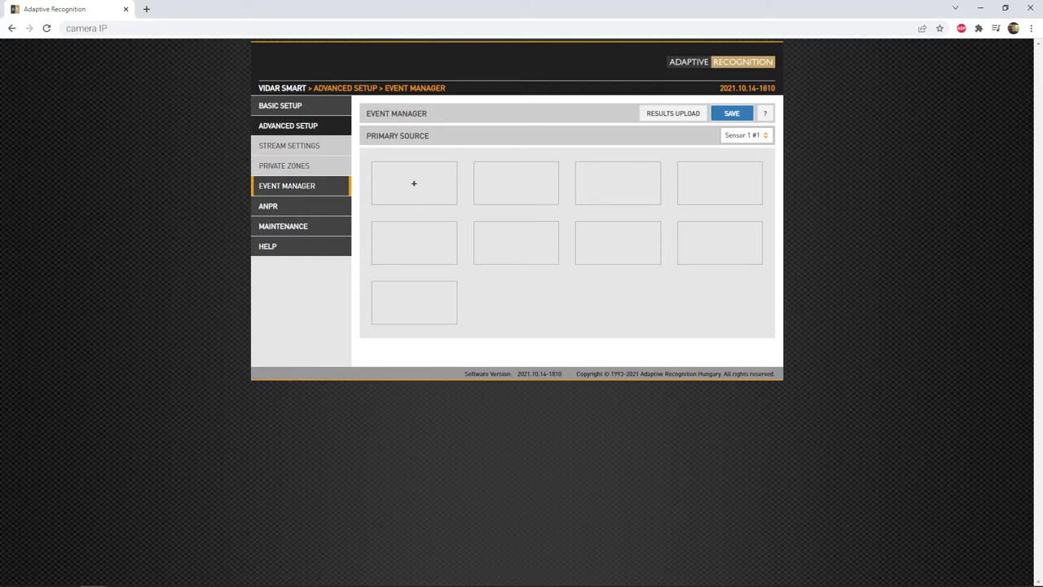
left_click(414, 182)
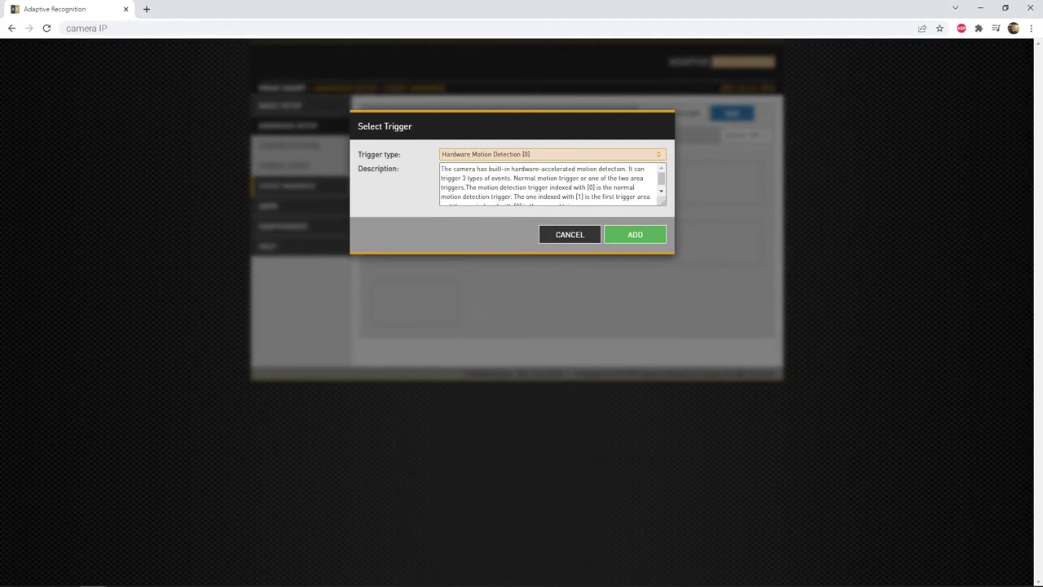
left_click(553, 154)
key("Down")
key("Down")
key("Down")
key("Down")
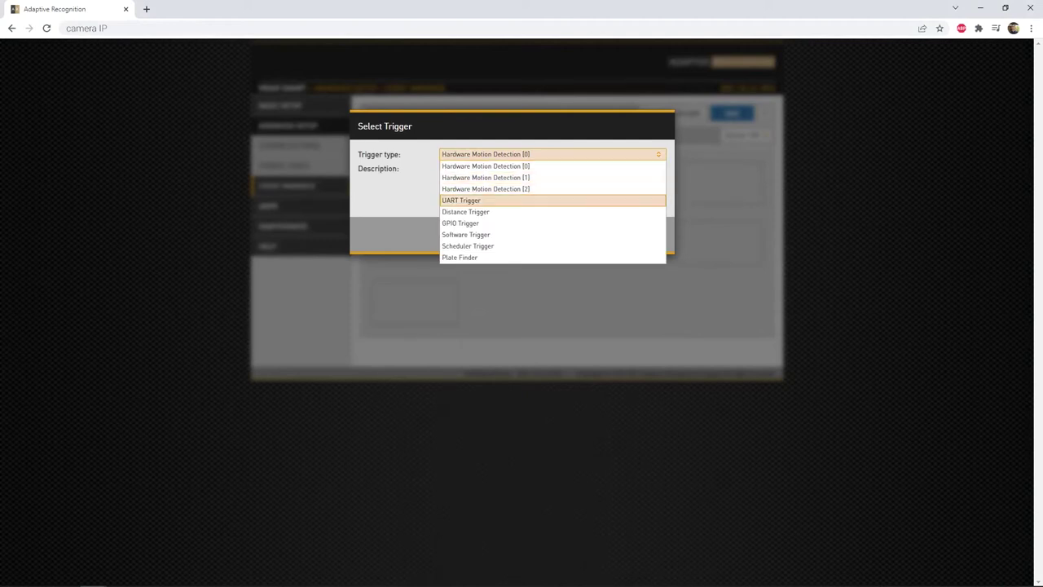
key("Down")
key("Down")
key("Down")
key("Down")
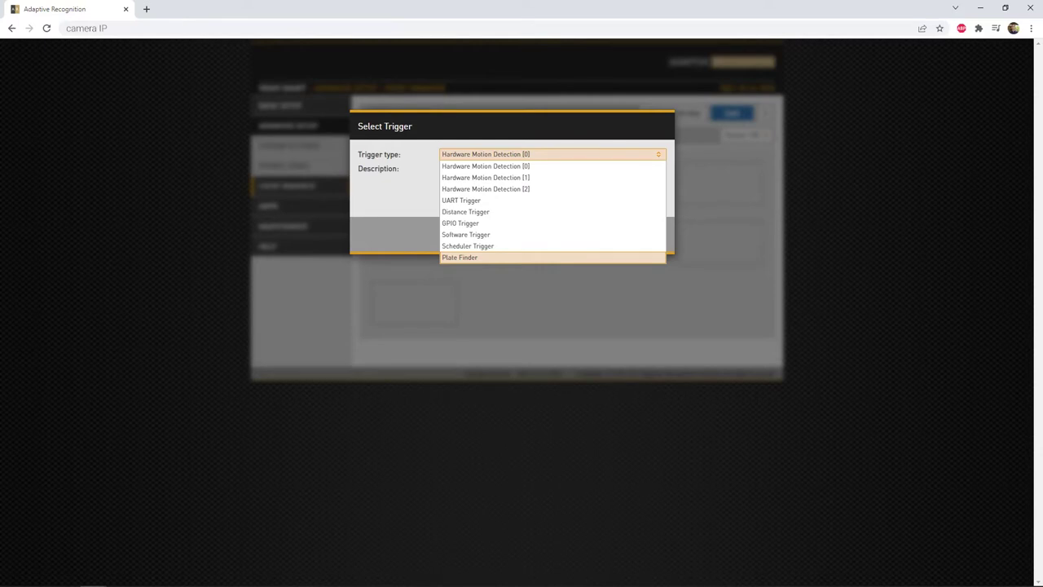
key("Return")
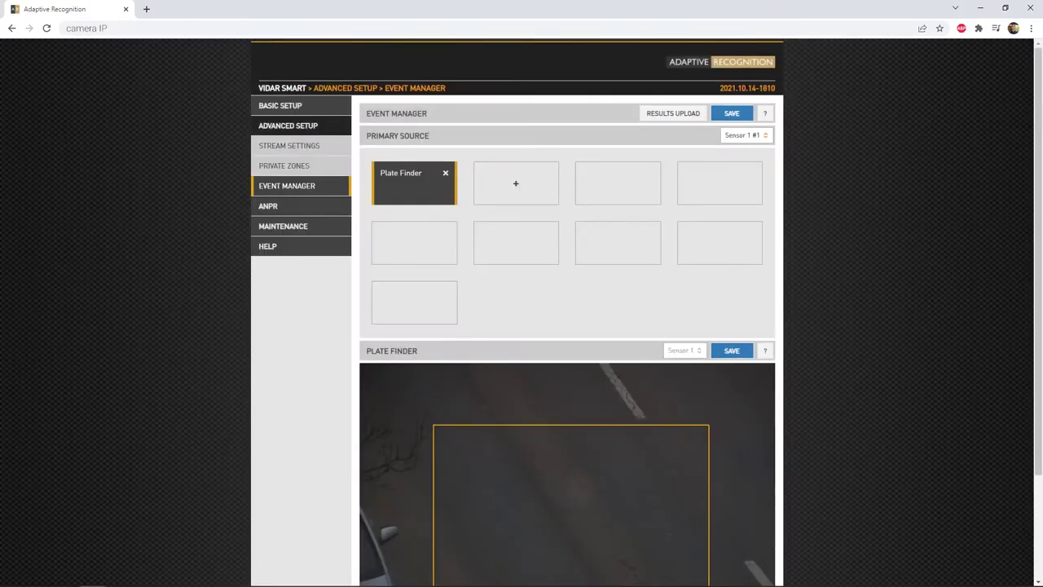
Step: Scroll through the Plate Finder panel to review the camera feed and yellow detection area
scroll(567, 326, "down", 2)
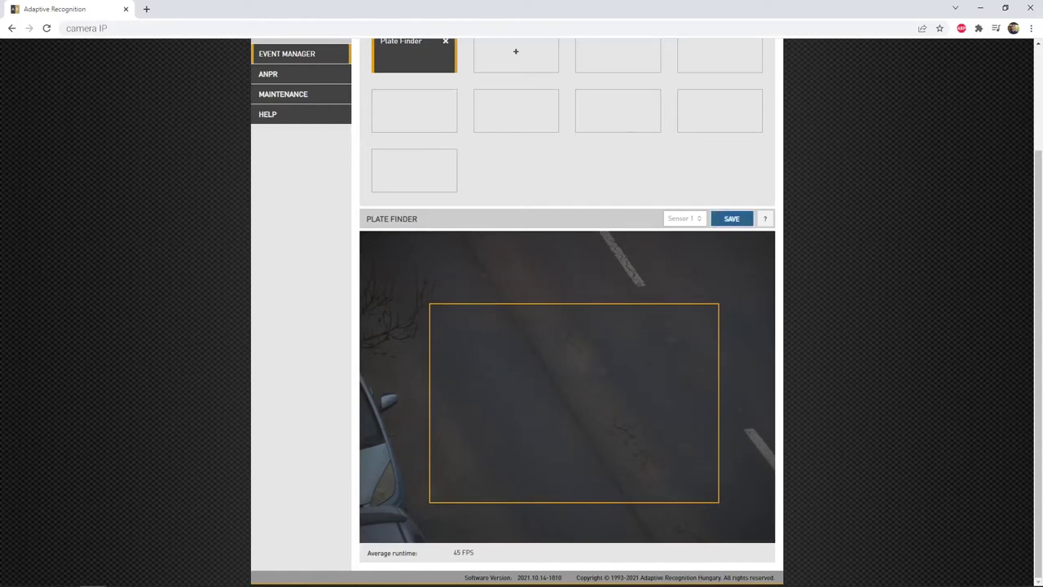
scroll(568, 326, "up", 2)
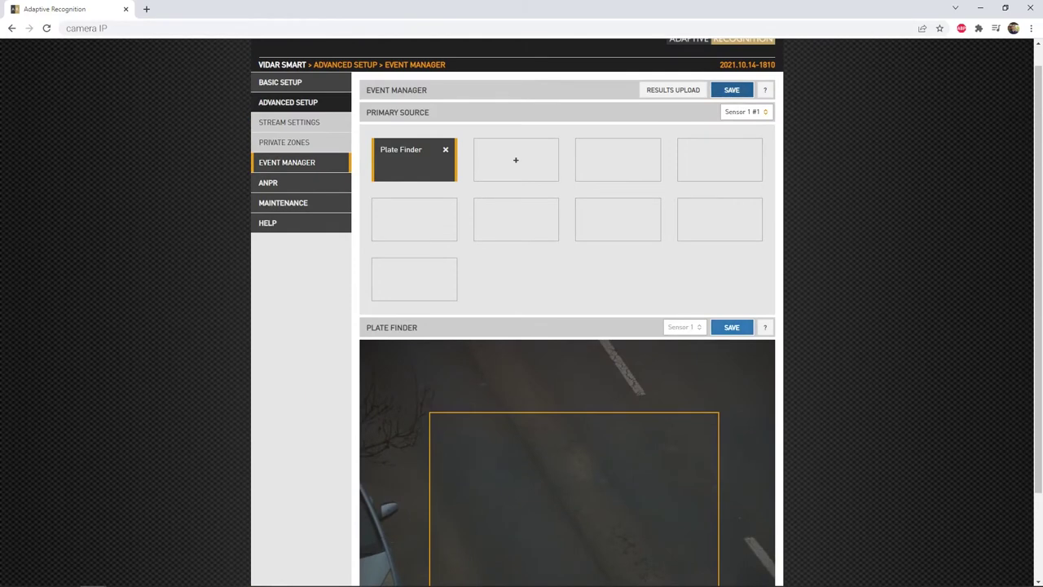
scroll(568, 326, "down", 2)
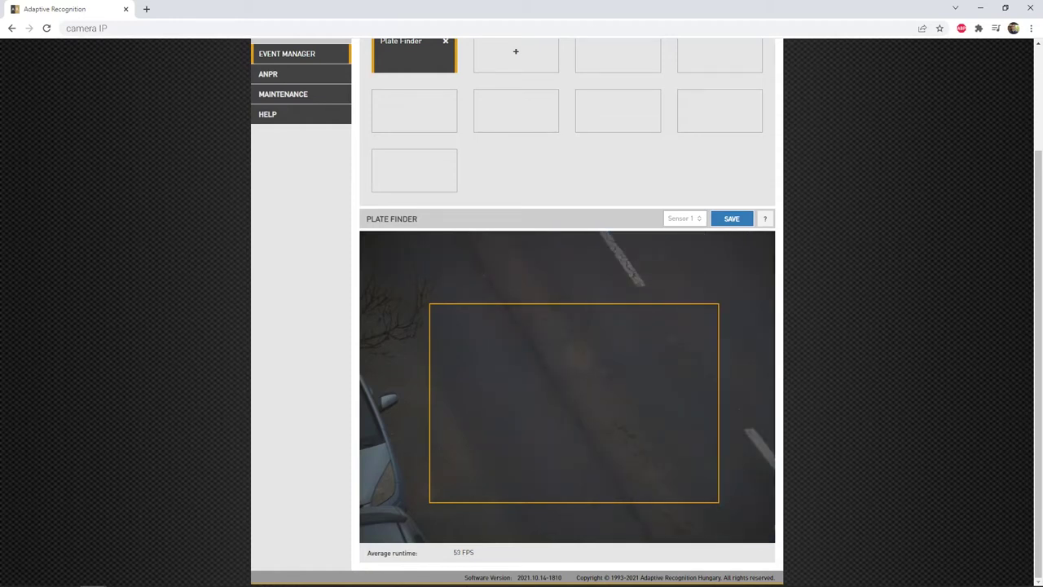
Step: Save the Plate Finder settings and the whole Event Manager configuration
left_click(744, 218)
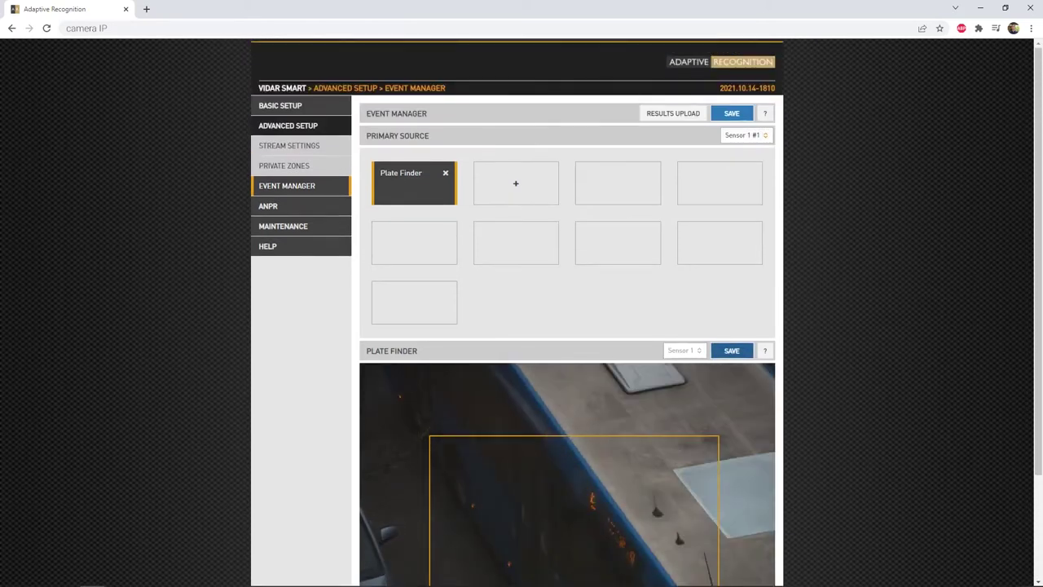
left_click(745, 112)
left_click(745, 114)
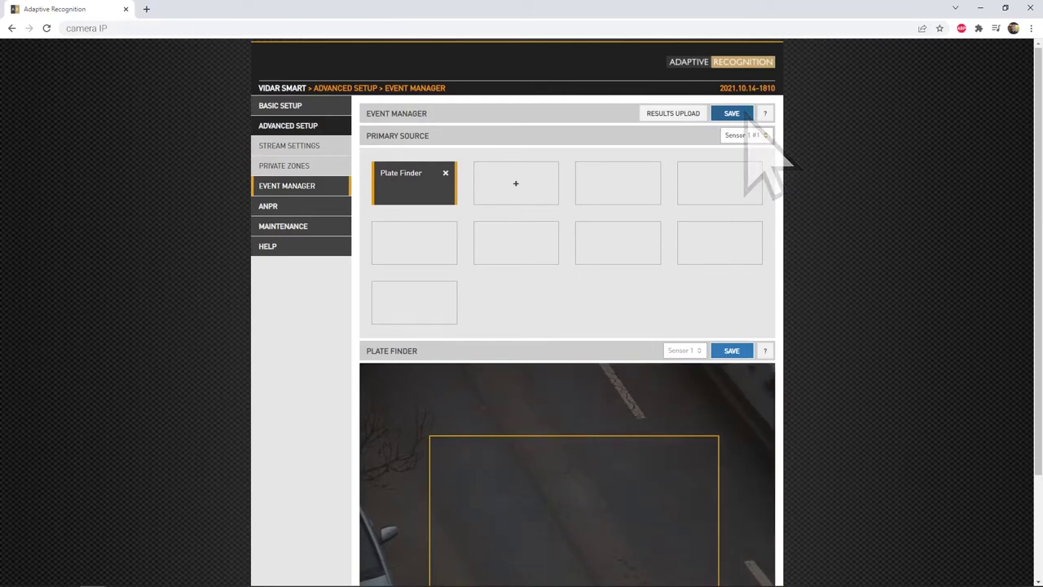
Step: Reload the Event Manager page and reopen the Plate Finder trigger's settings
scroll(750, 139, "down", 2)
scroll(522, 312, "down", 1)
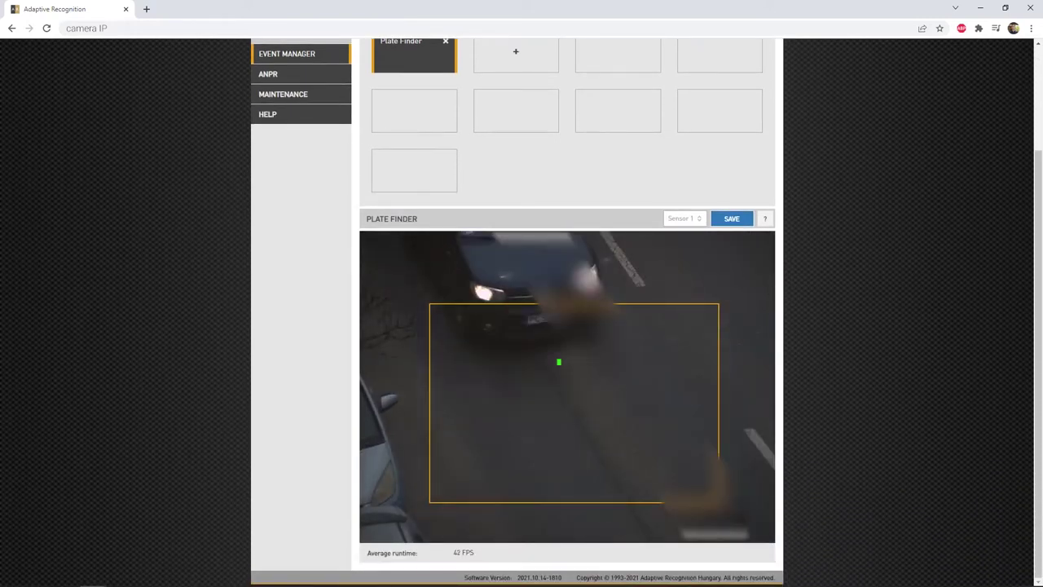
scroll(522, 312, "up", 2)
left_click(287, 186)
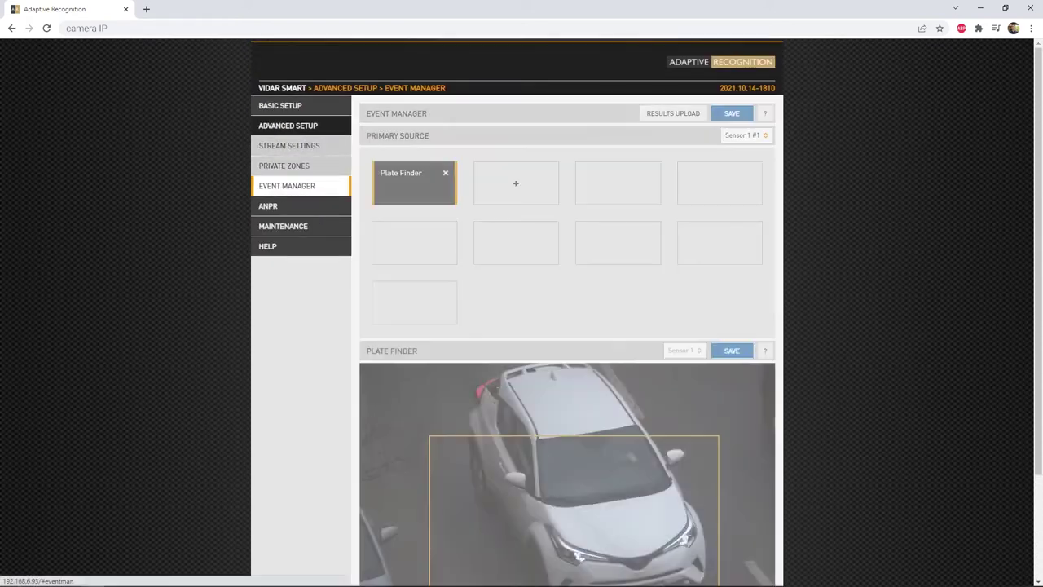
left_click(411, 182)
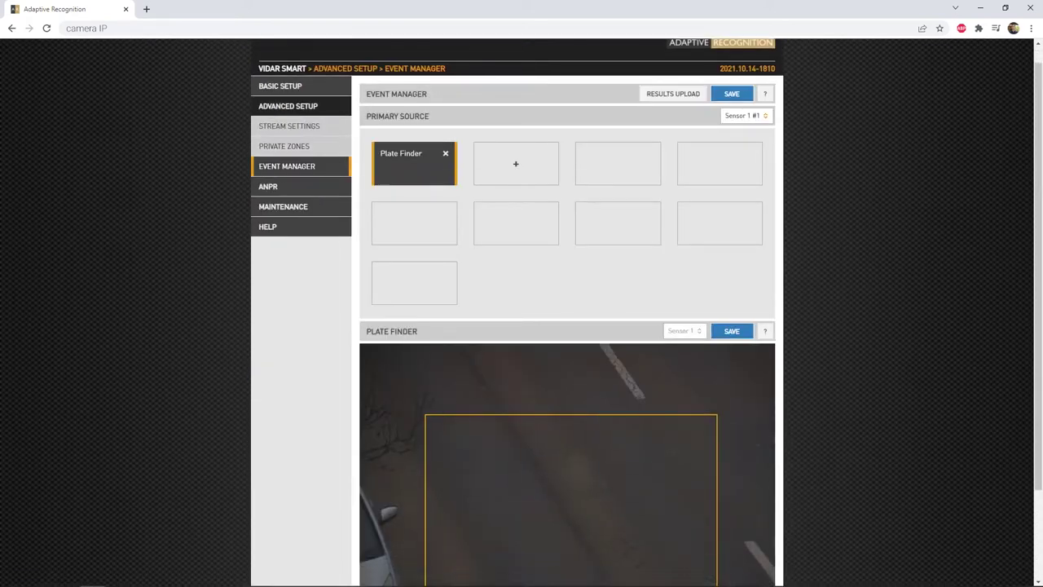
Step: Scroll the other camera's Live View page showing the empty road
scroll(522, 312, "down", 2)
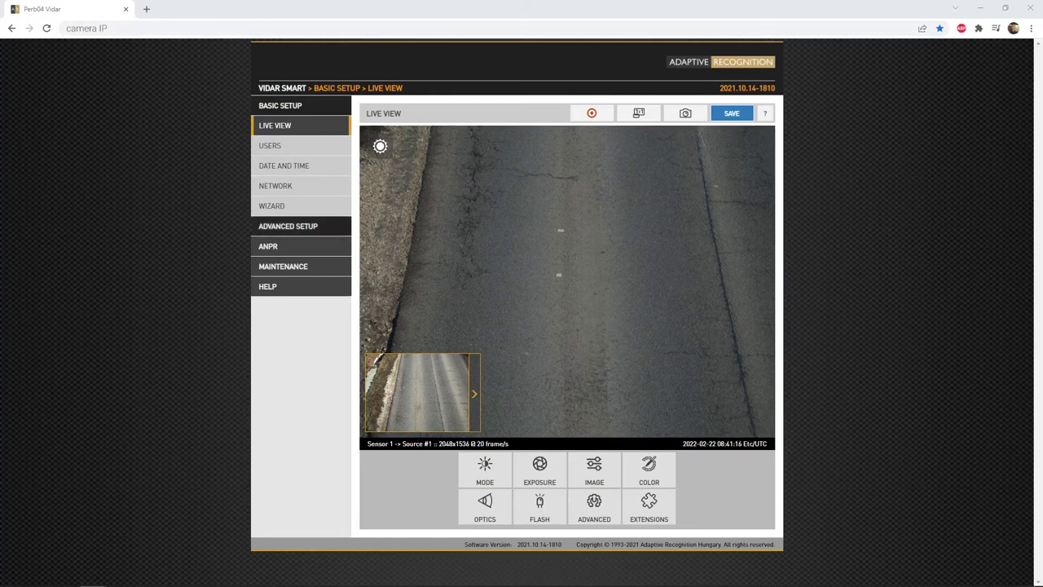
Step: Add a Distance Trigger to the first Event Manager slot
left_click(288, 225)
left_click(287, 186)
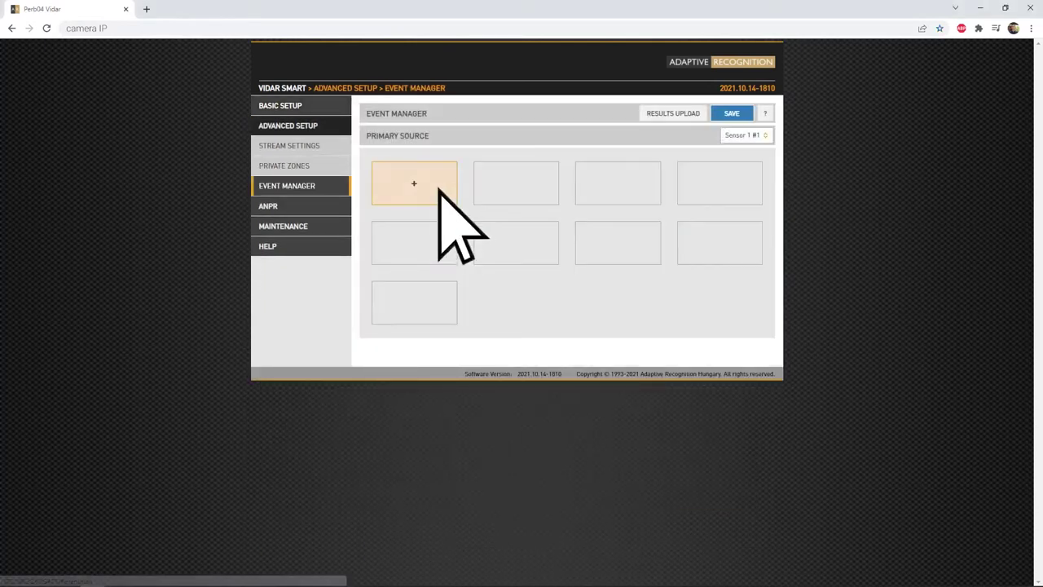
left_click(440, 187)
left_click(552, 154)
key("Down")
key("Down")
key("Down")
key("Down")
key("Return")
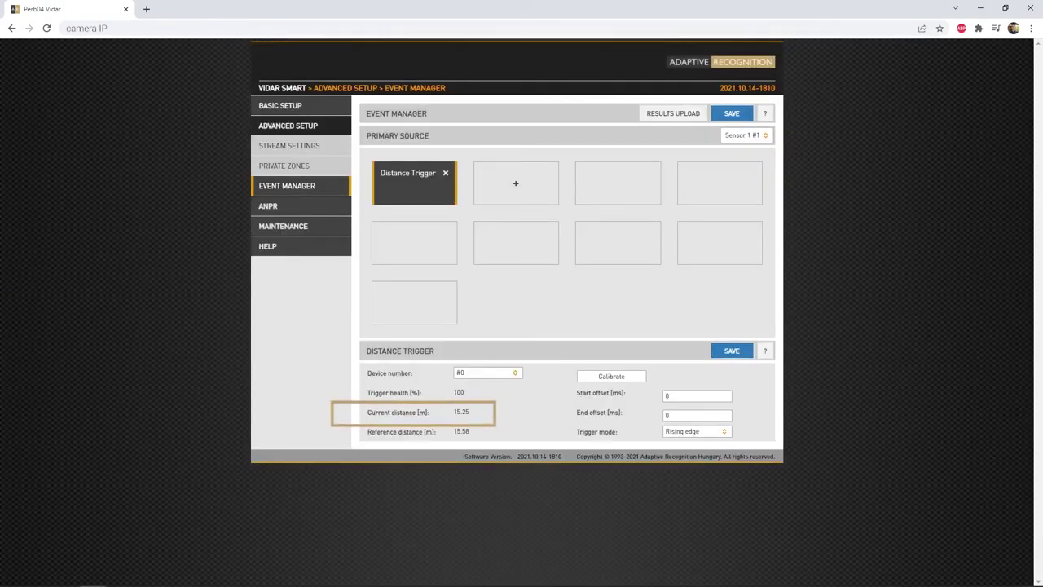
Step: Calibrate the Distance Trigger to a 15.53 m reference, then save the trigger and event setup
left_click_drag(409, 412, 367, 412)
left_click(611, 376)
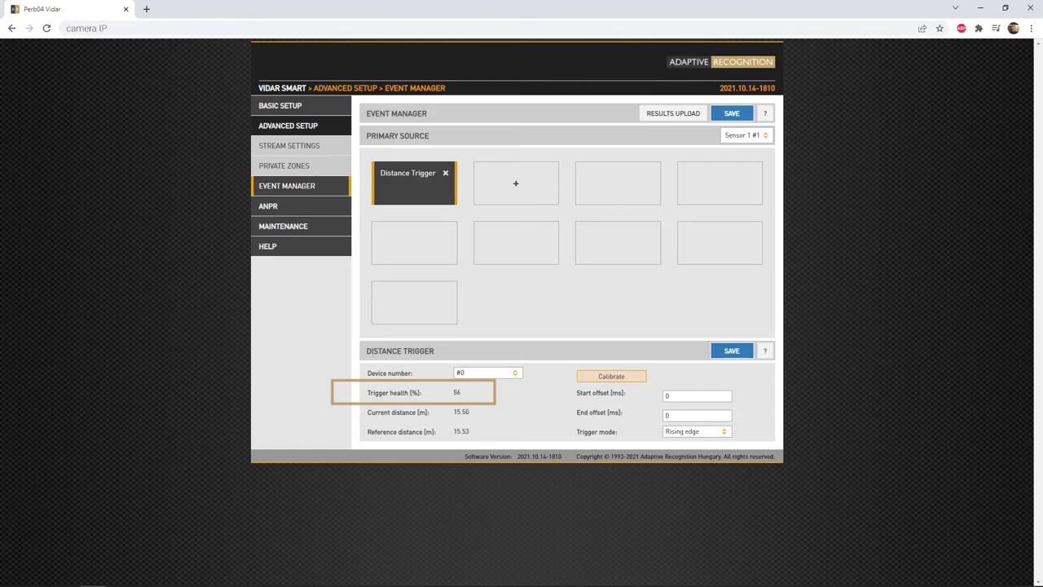
left_click_drag(421, 392, 366, 393)
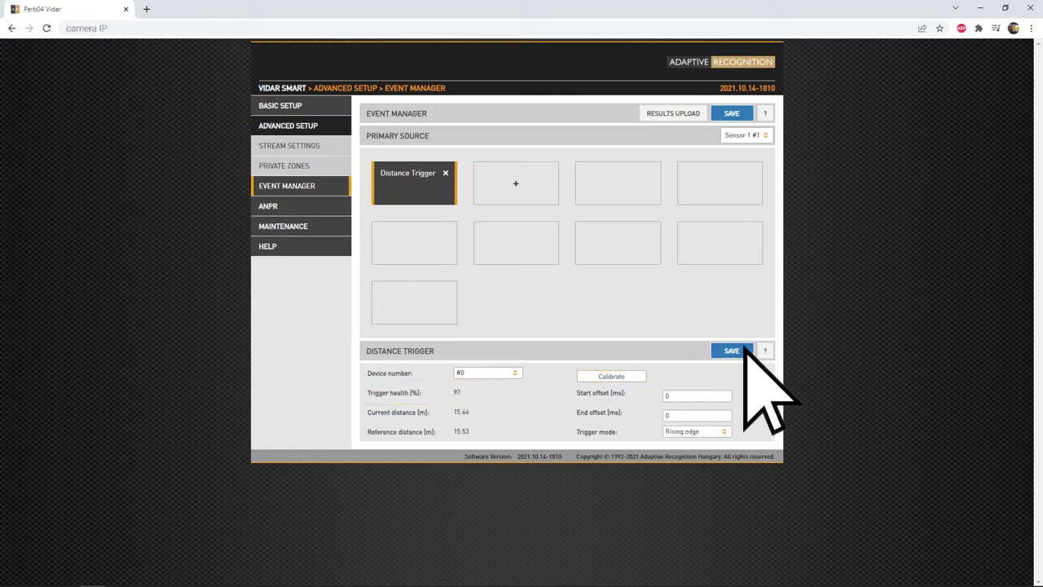
left_click(751, 355)
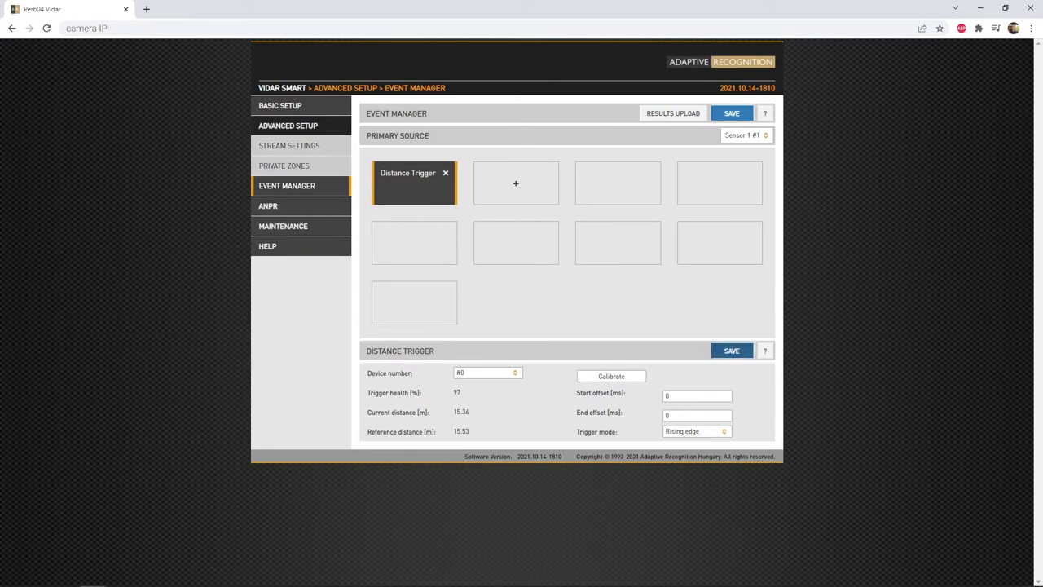
left_click(737, 114)
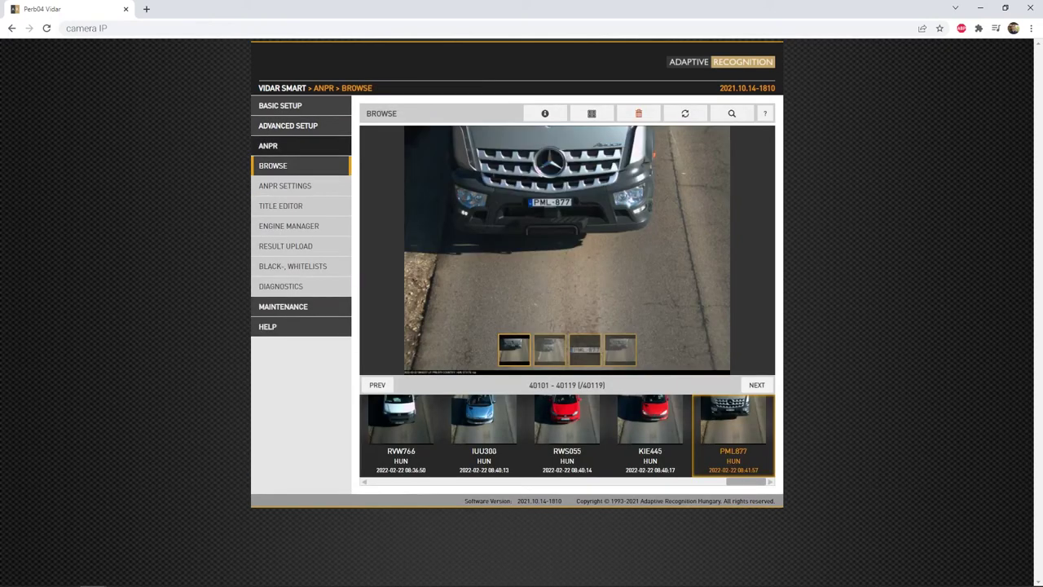
Step: Display the truck record's wider secondary overview image
left_click(549, 350)
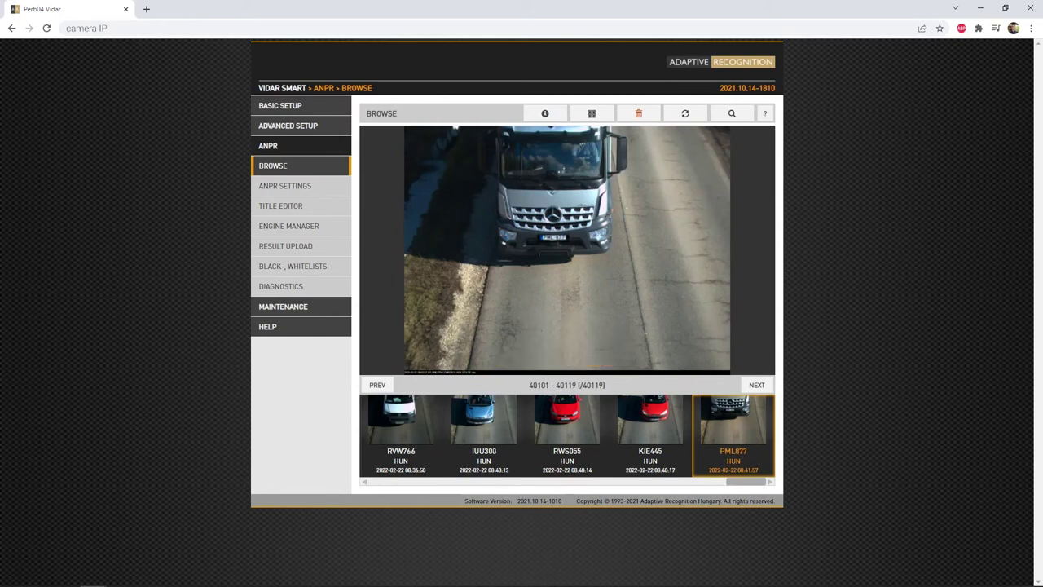
Step: Set the Distance Trigger mode to Falling edge, then delete the Distance Trigger
left_click(288, 126)
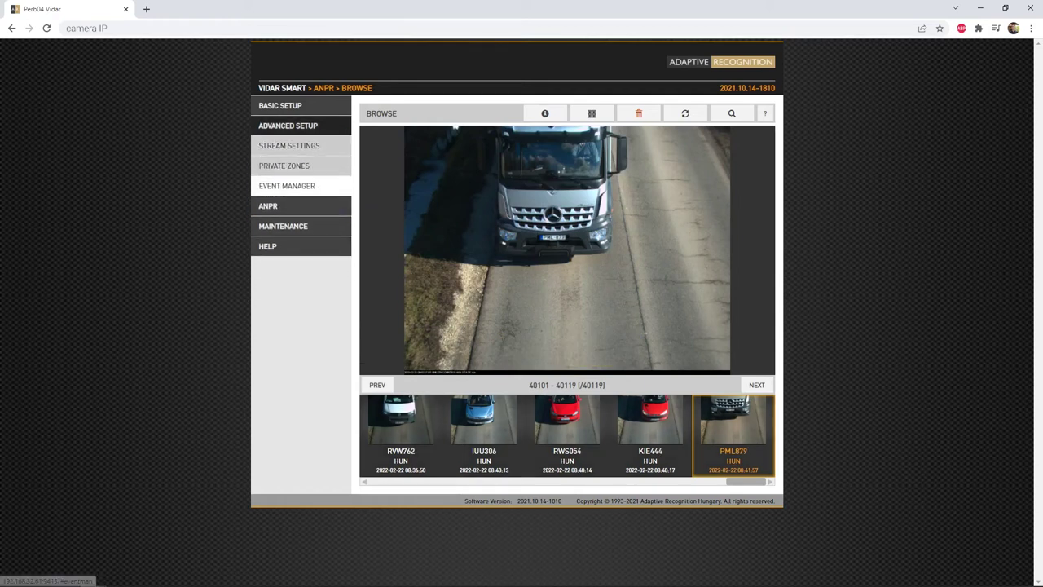
left_click(287, 186)
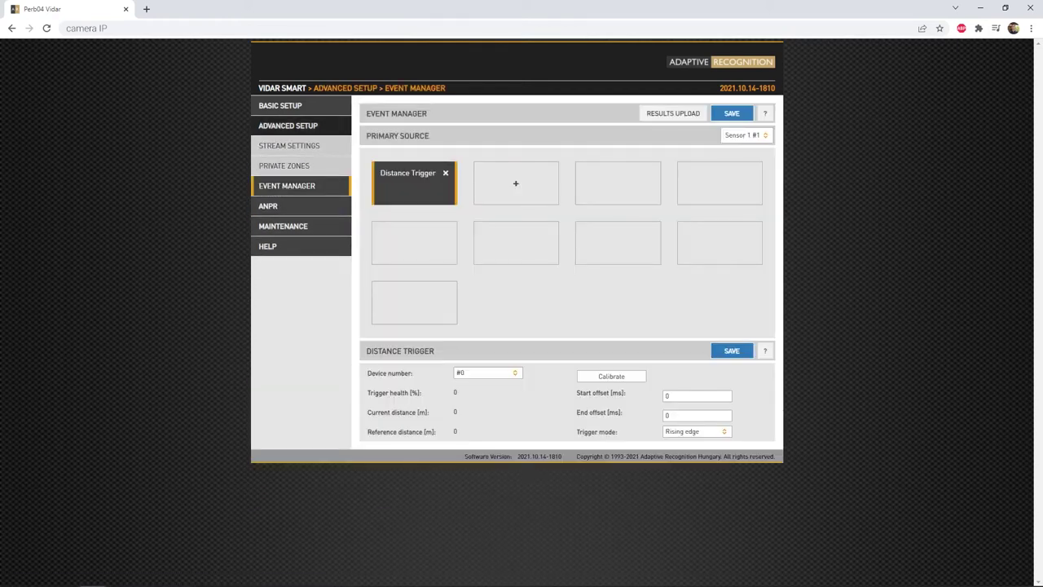
left_click(697, 431)
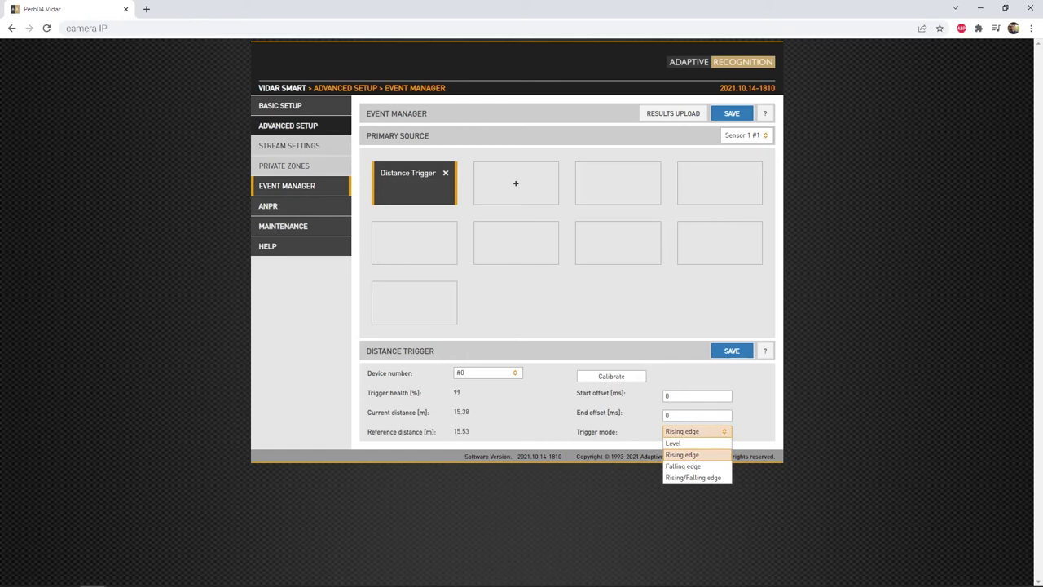
left_click(682, 454)
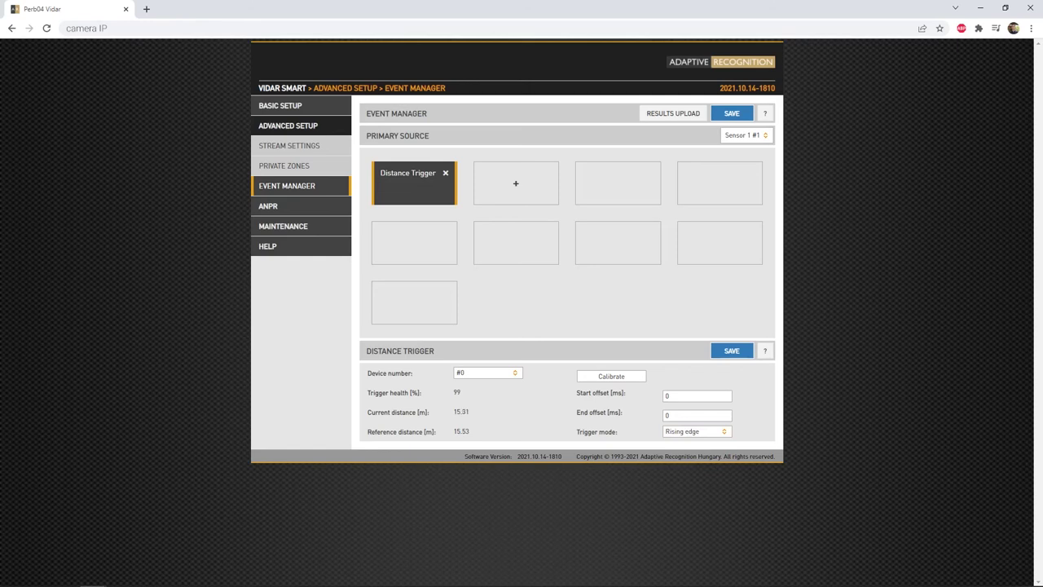
left_click(697, 432)
left_click(445, 173)
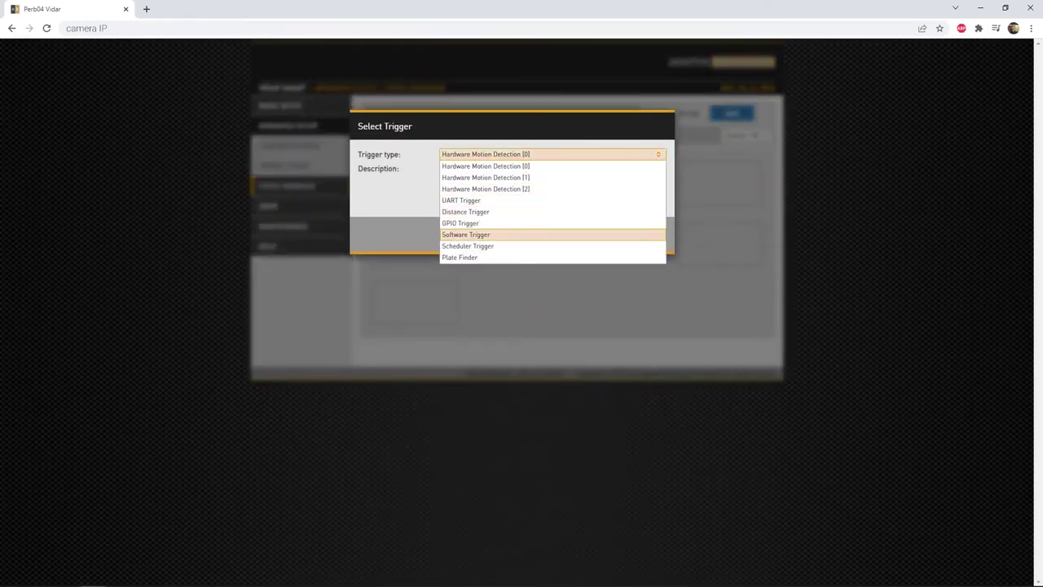
Step: Add a Software Trigger, then a Scheduler Trigger with Wednesday, Thursday and Friday turned off
left_click(466, 234)
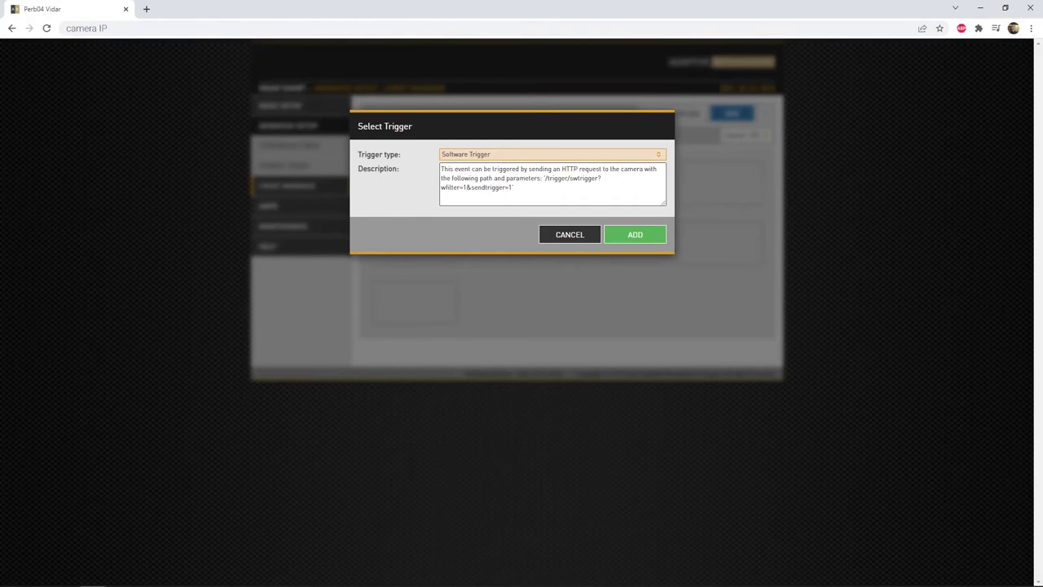
left_click(635, 234)
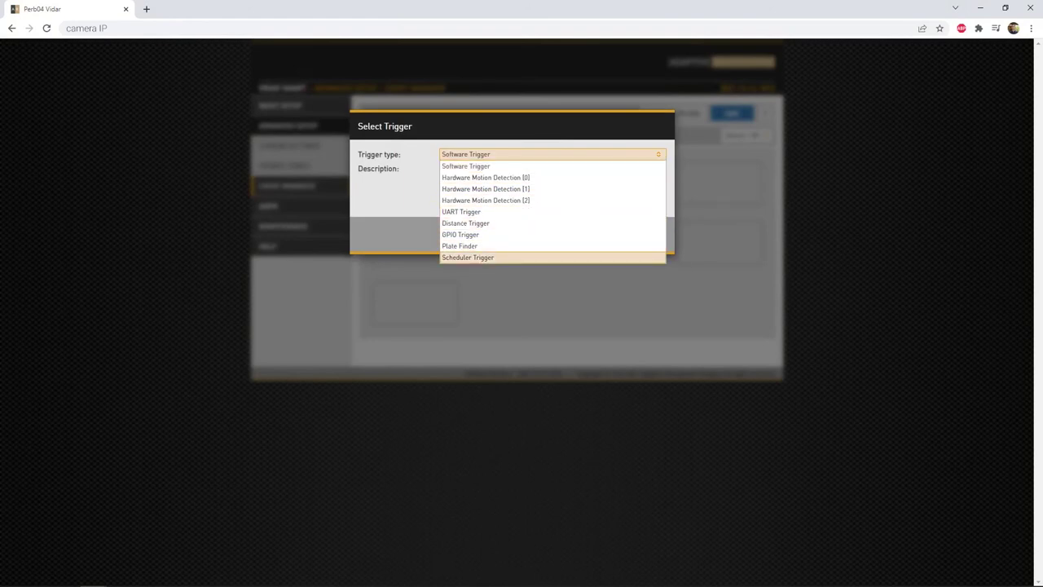
key("Return")
key("Return")
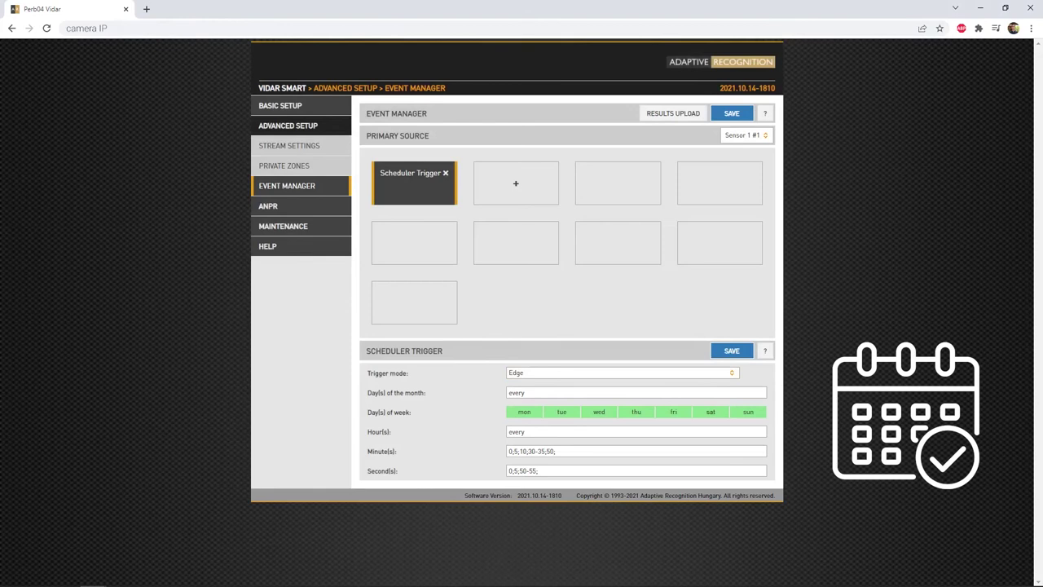
left_click(636, 411)
left_click(673, 411)
left_click(599, 412)
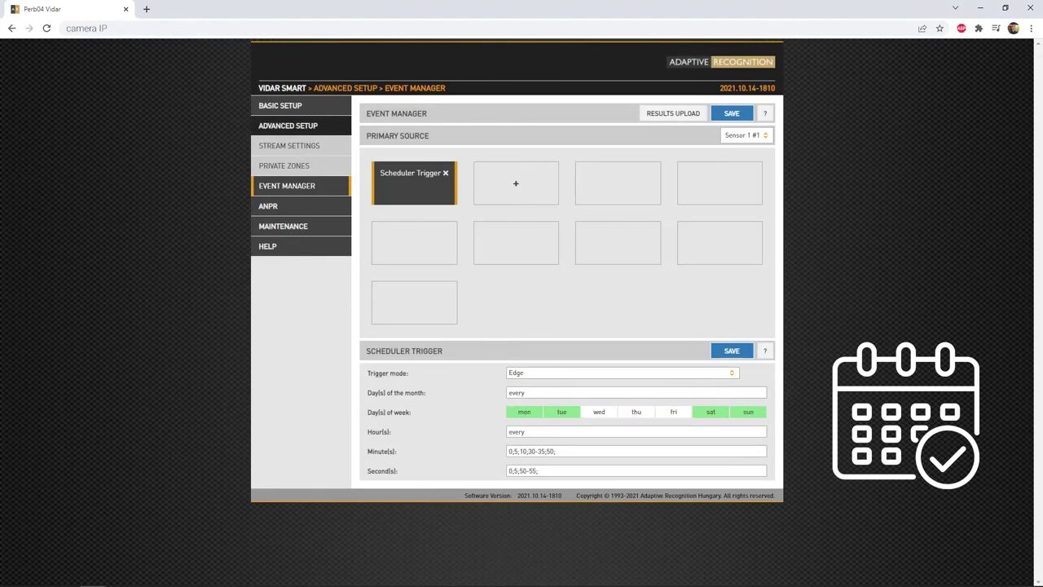
left_click(516, 184)
Step: Choose GPIO Trigger as the trigger type and add it to the events
left_click(553, 154)
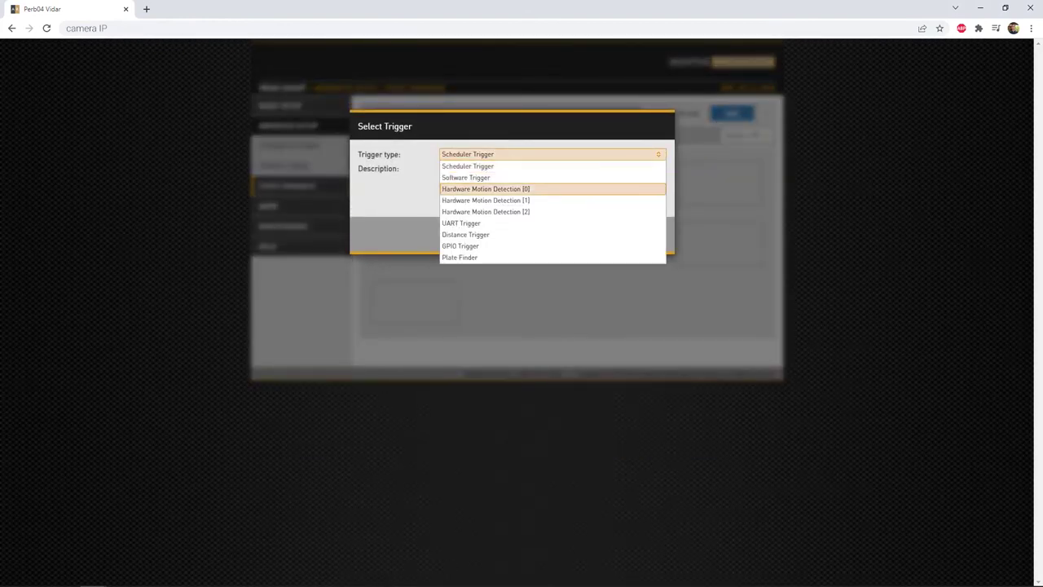
left_click(461, 245)
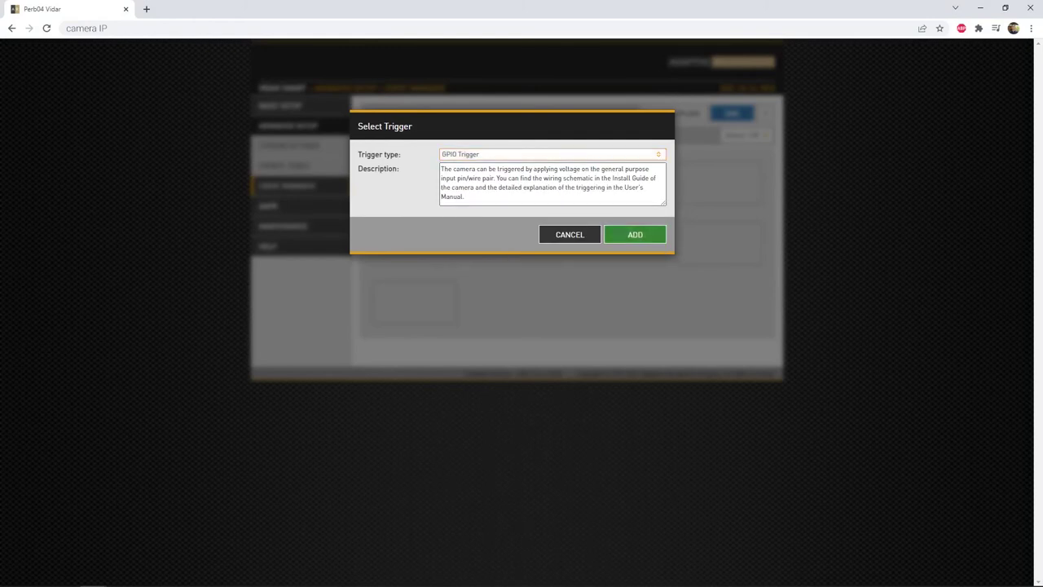
left_click(636, 233)
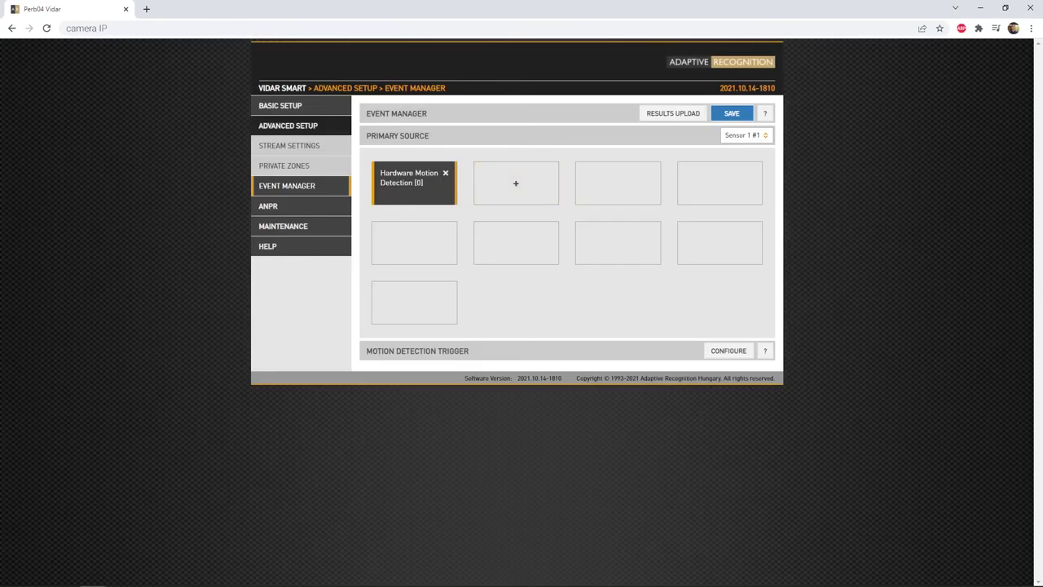
Step: Open the Motion Detection settings and view the Motion Mask and Trigger#1 Area layers
key("Tab")
key("Return")
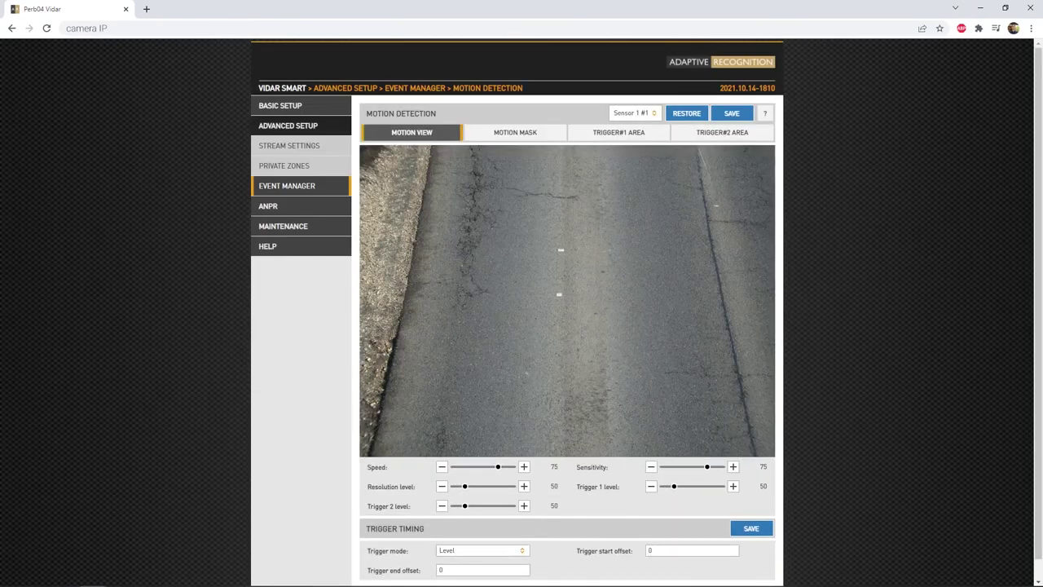
key("Return")
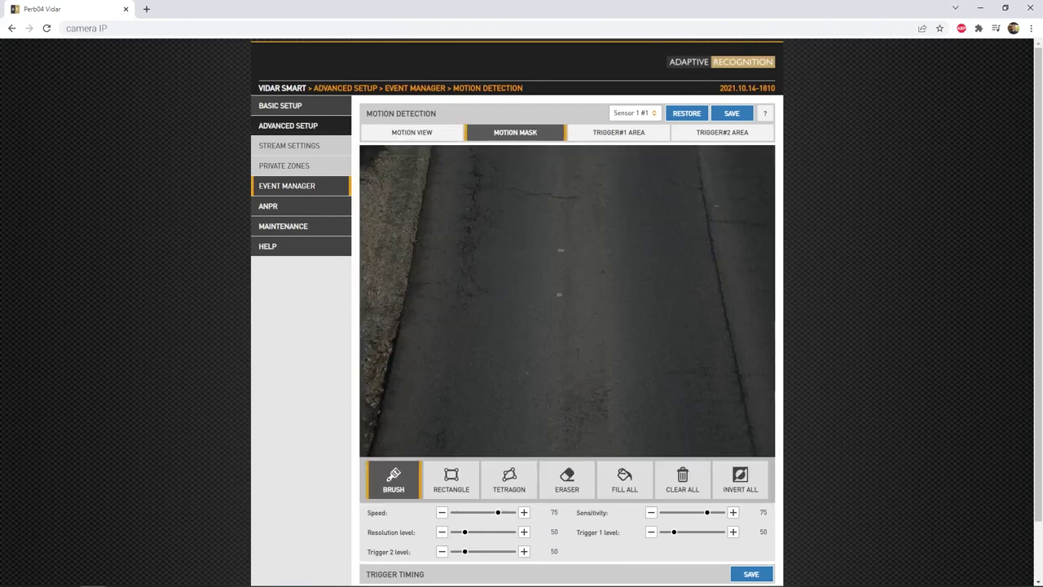
key("Tab")
key("Return")
Step: Show the Trigger#2 Area, then step back through Trigger#1 Area to the live Motion View
key("Tab")
key("Return")
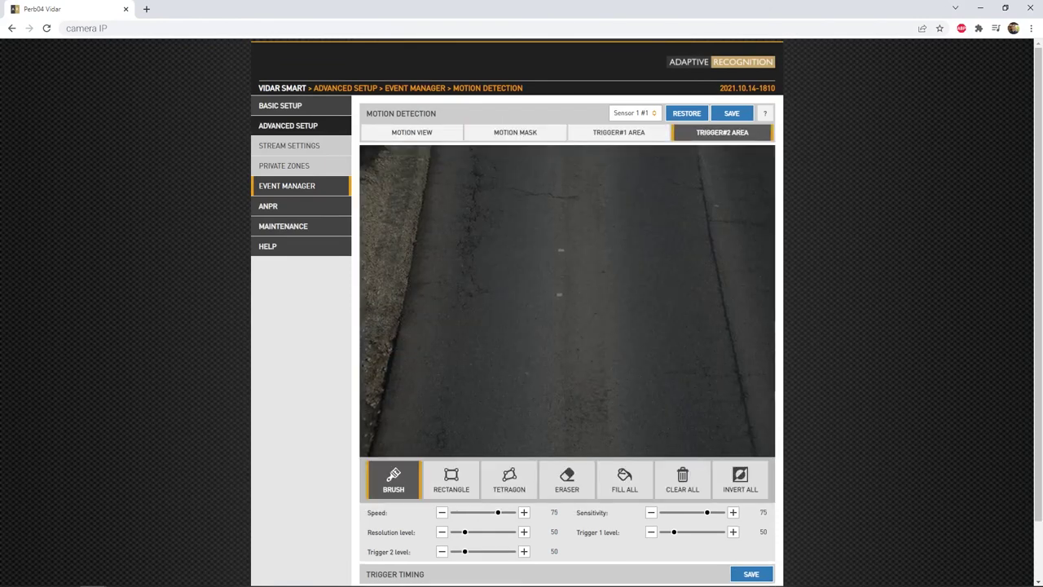
key("shift+Tab")
key("Return")
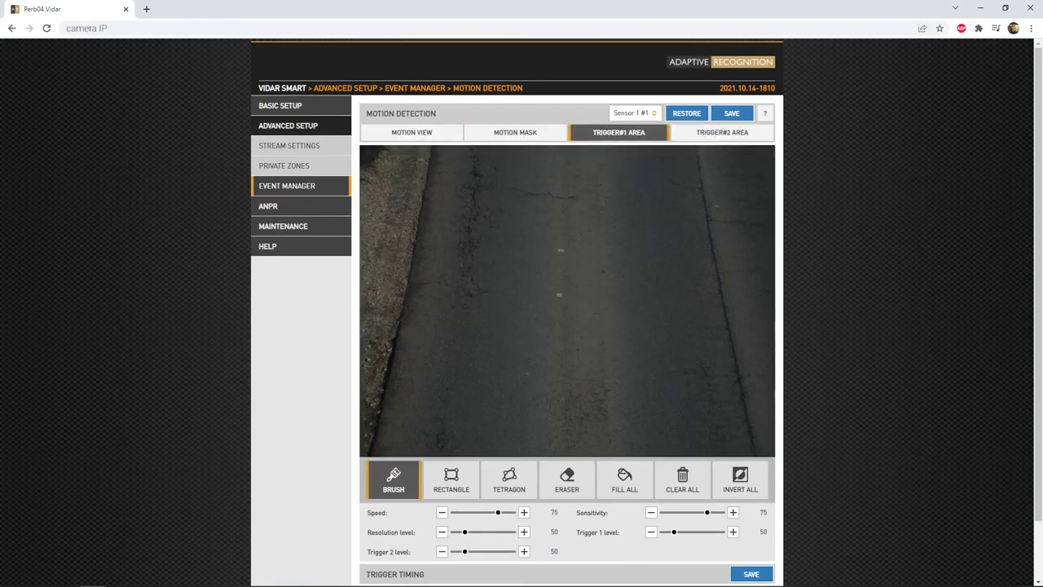
key("shift+Tab")
key("shift+Tab")
key("Return")
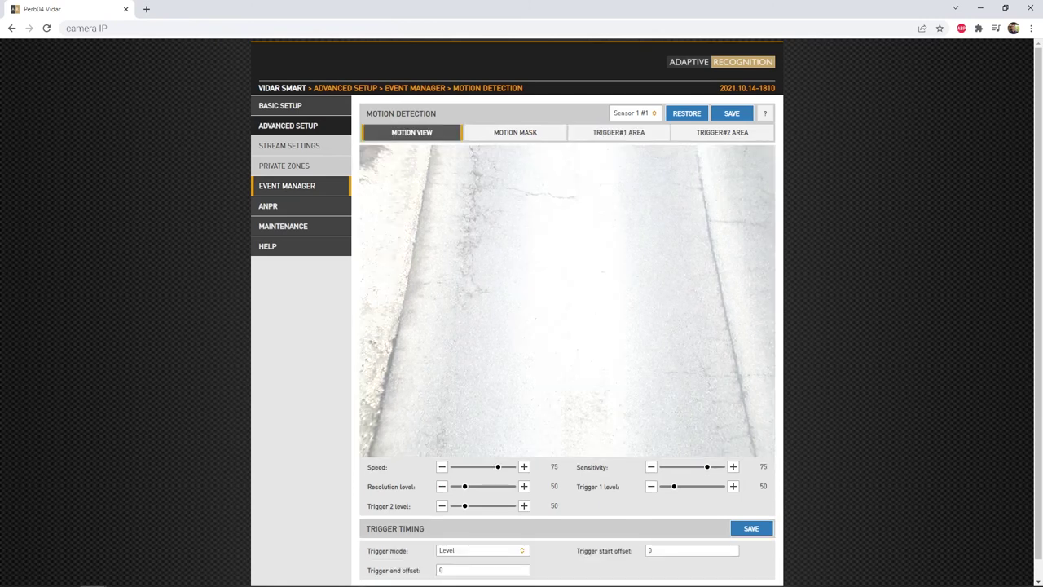
scroll(522, 312, "down", 1)
scroll(521, 312, "up", 1)
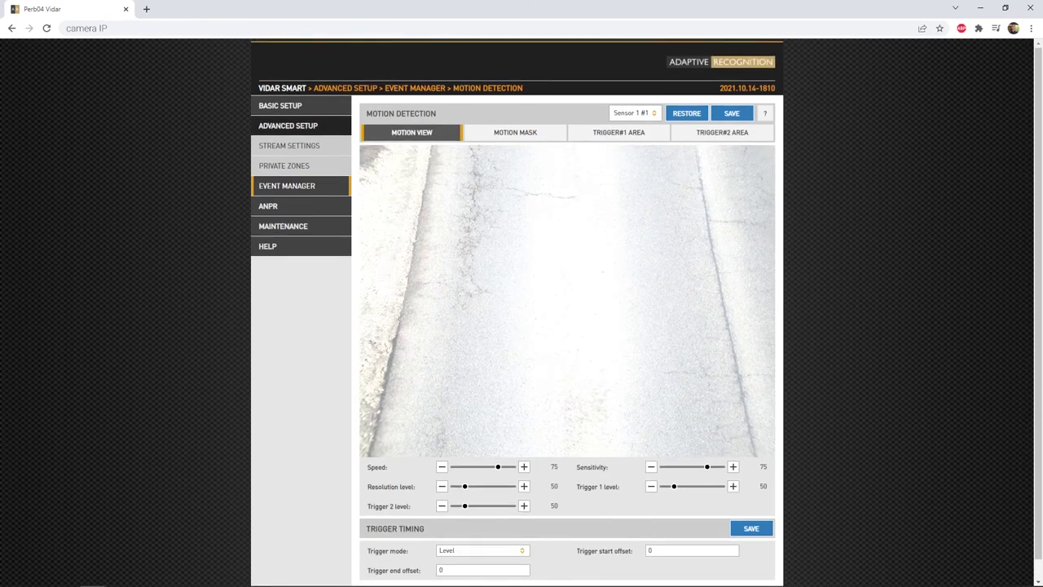